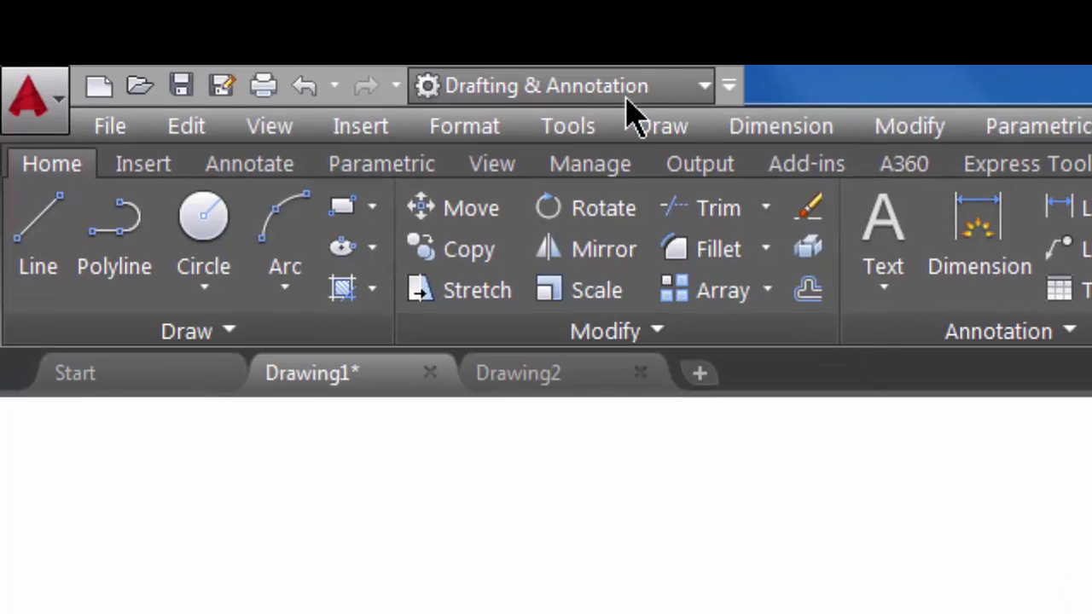
Step: Switch the workspace to 3D Basics and return it to Drafting & Annotation
{"action": "left_click", "coordinate": [704, 87]}
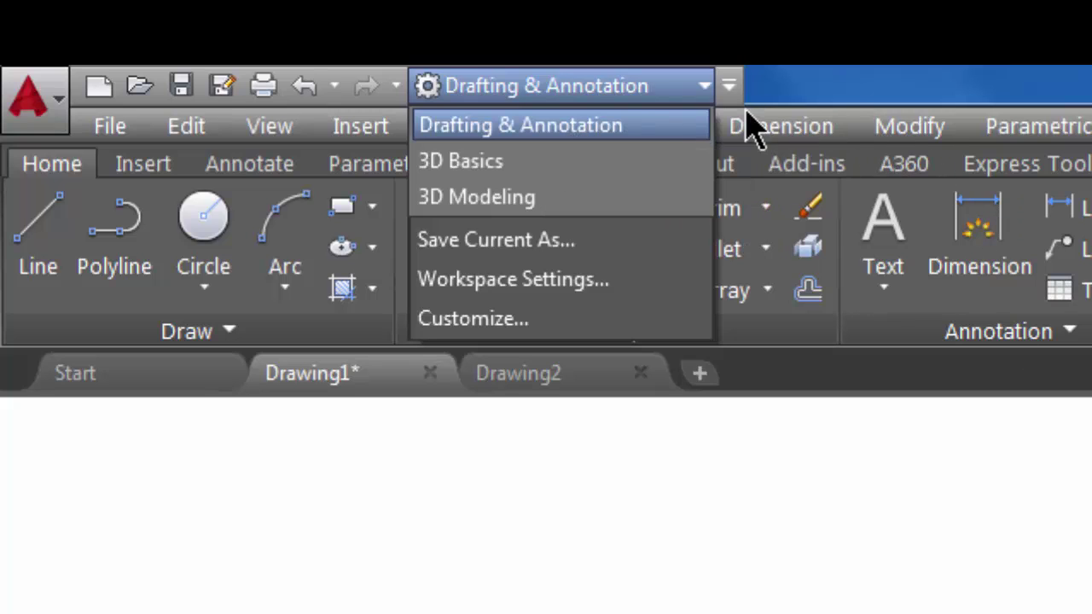
{"action": "left_click", "coordinate": [450, 170]}
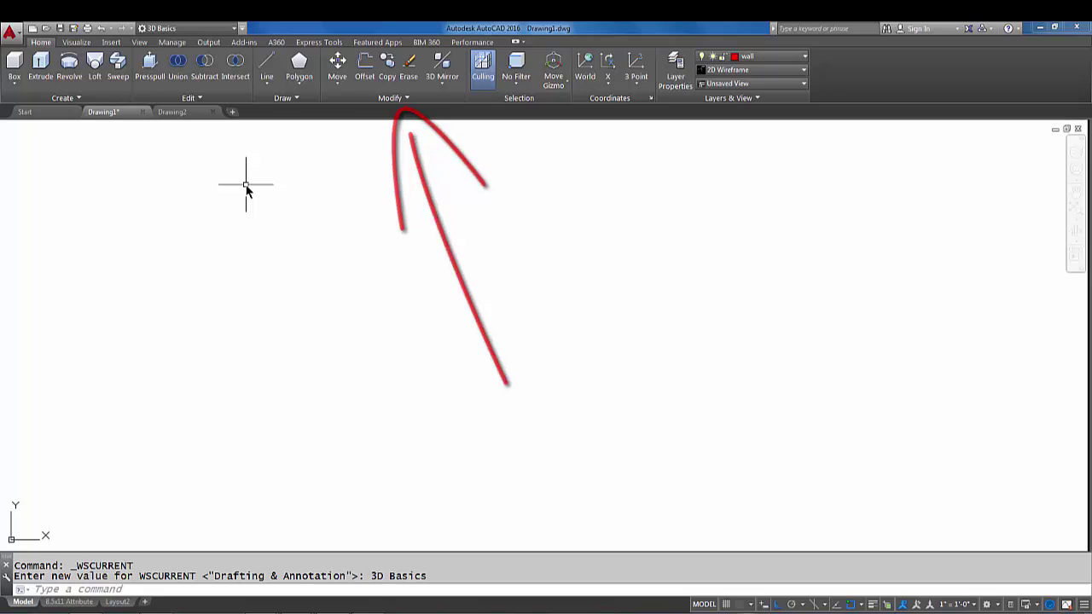
{"action": "left_click", "coordinate": [235, 30]}
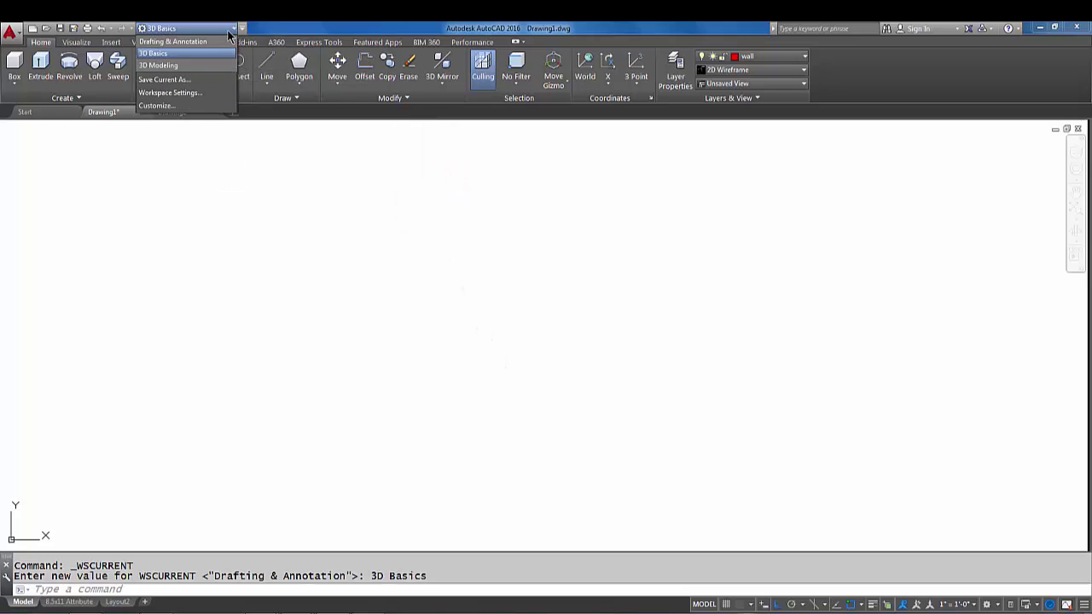
{"action": "left_click", "coordinate": [168, 39]}
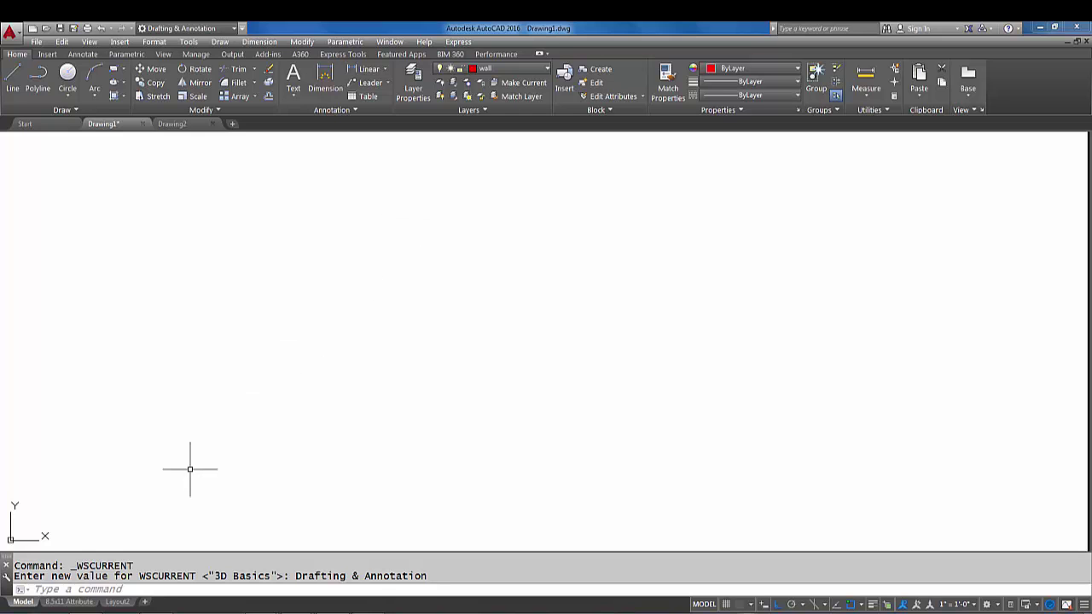
Step: Duplicate the Drafting & Annotation workspace in the Customize User Interface (CUI) editor
{"action": "type", "text": "cui"}
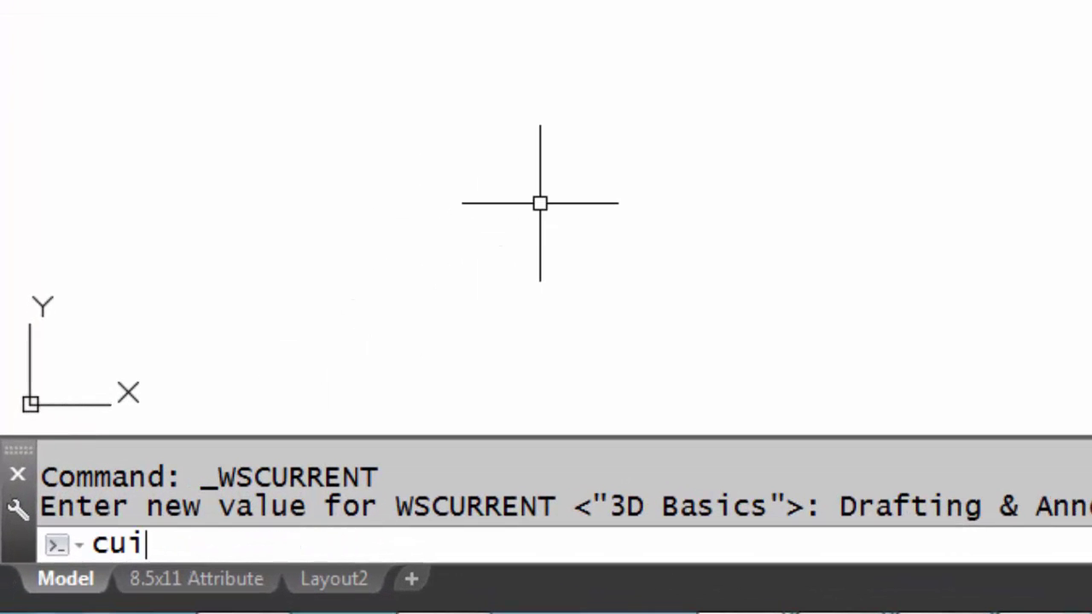
{"action": "key", "text": "Return"}
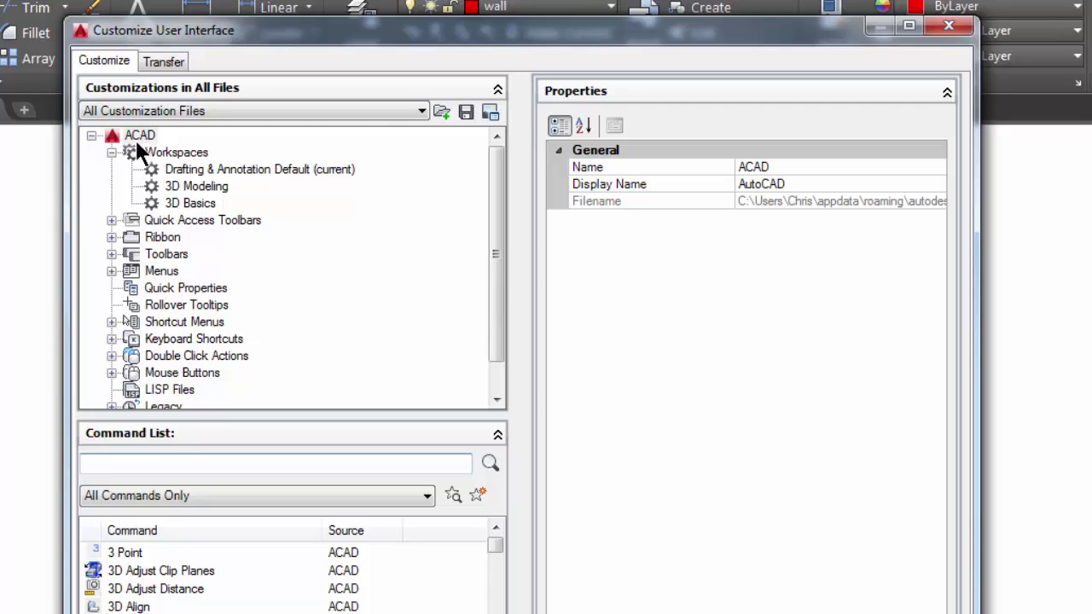
{"action": "left_click", "coordinate": [234, 170]}
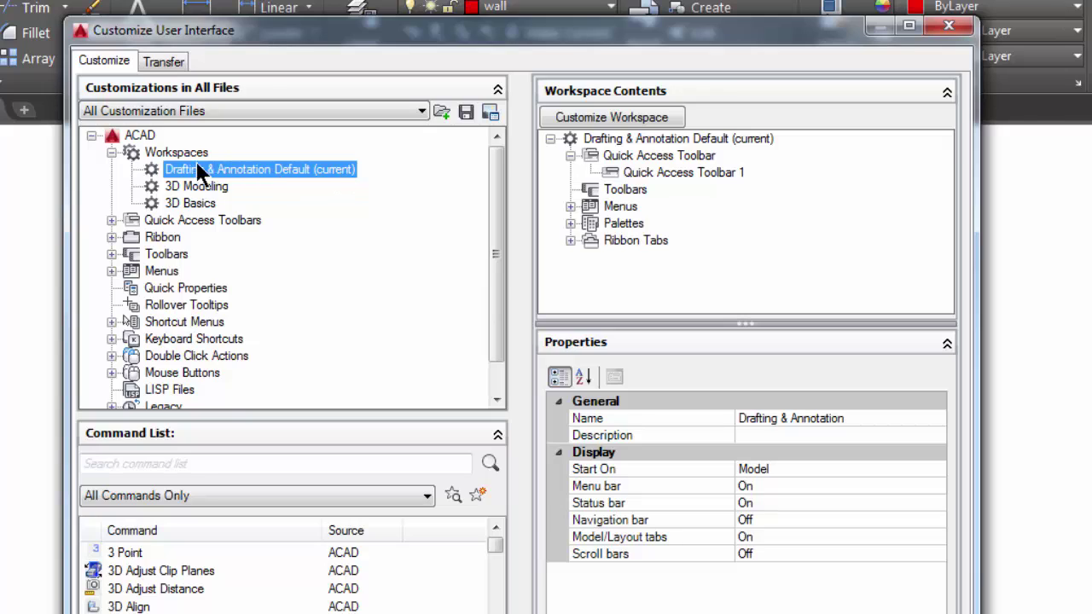
{"action": "right_click", "coordinate": [283, 179]}
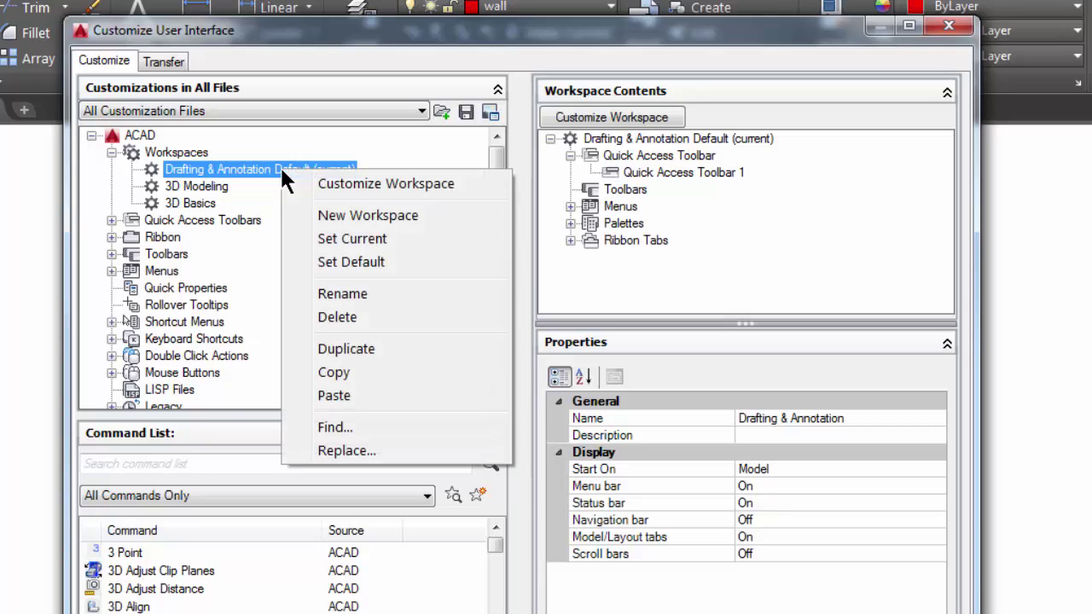
{"action": "left_click", "coordinate": [353, 354]}
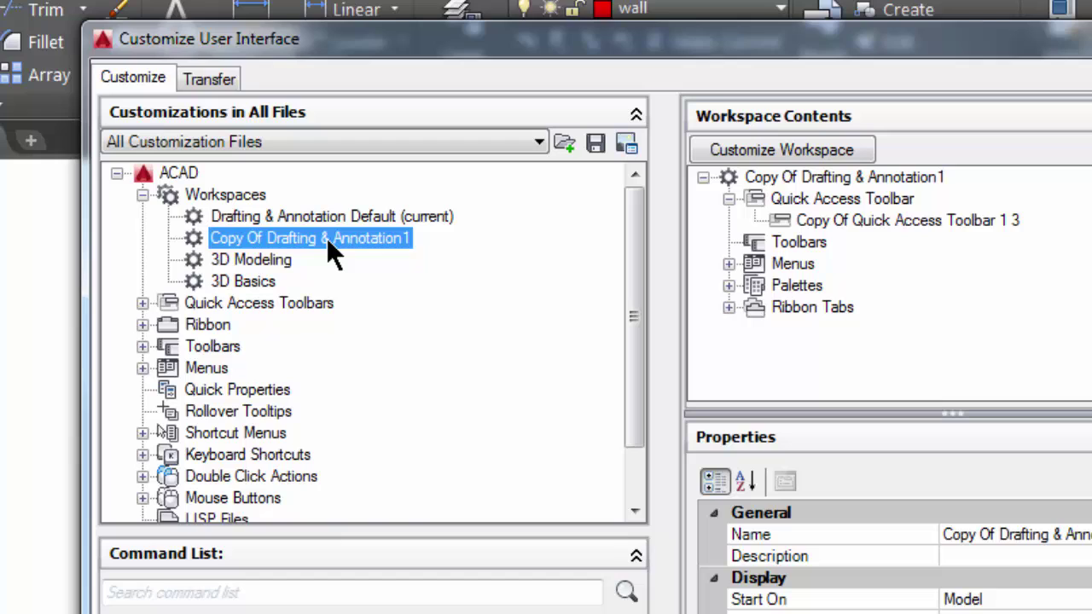
Step: Rename the duplicated workspace as CJD-WORKSPACE and set it as the current workspace
{"action": "right_click", "coordinate": [328, 238]}
{"action": "left_click", "coordinate": [396, 398]}
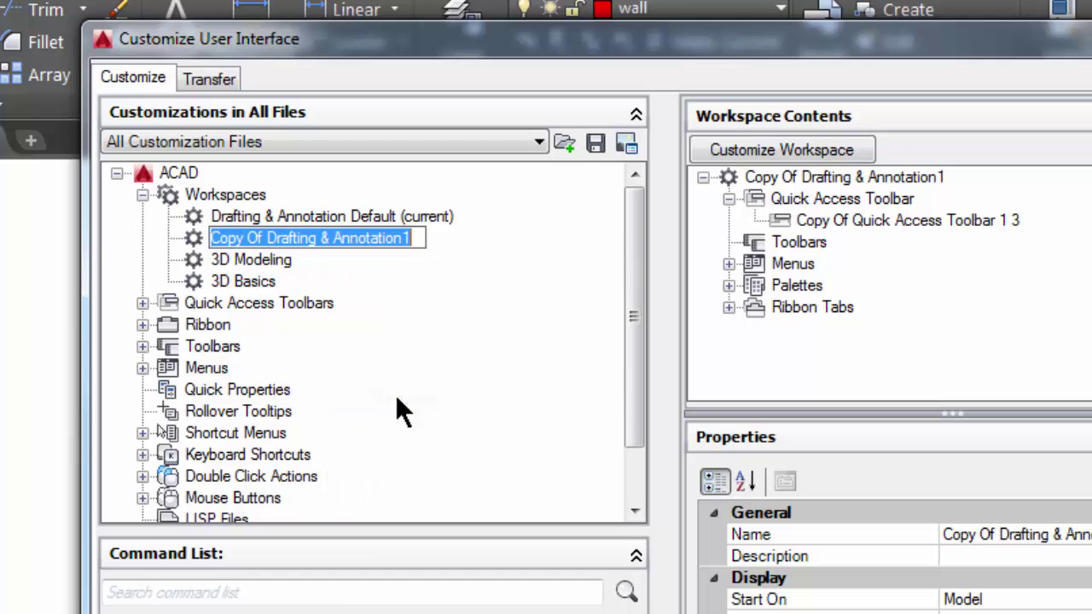
{"action": "type", "text": "CJD-"}
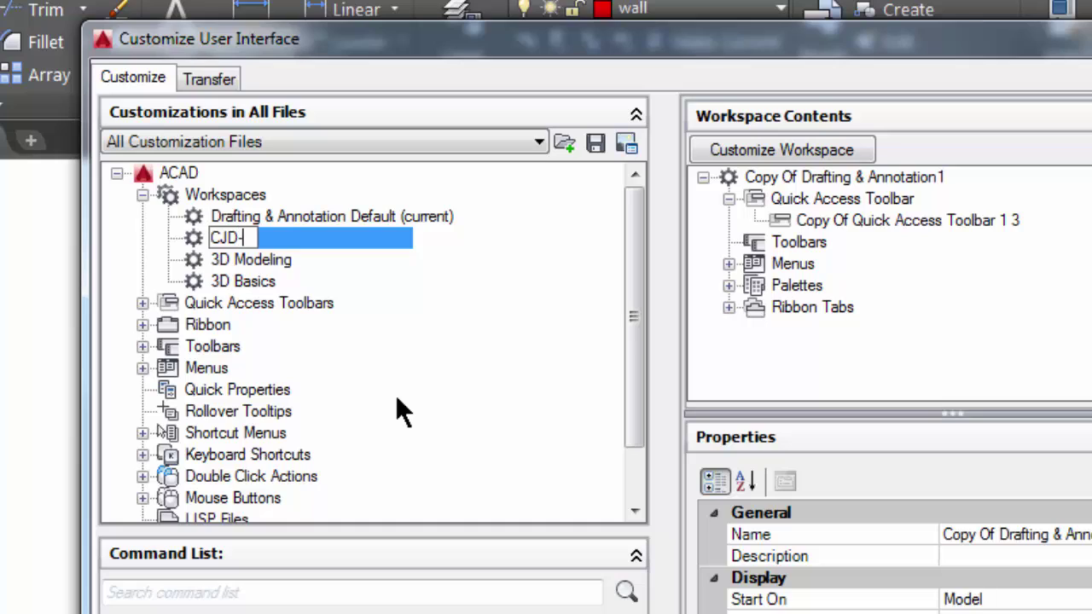
{"action": "type", "text": "WORKSPACE"}
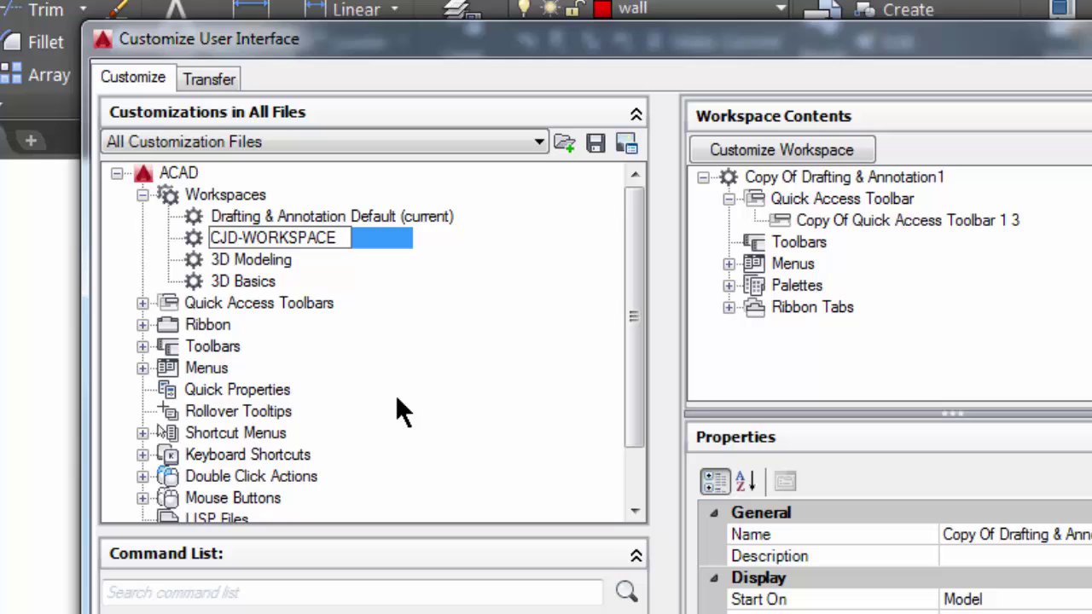
{"action": "key", "text": "Return"}
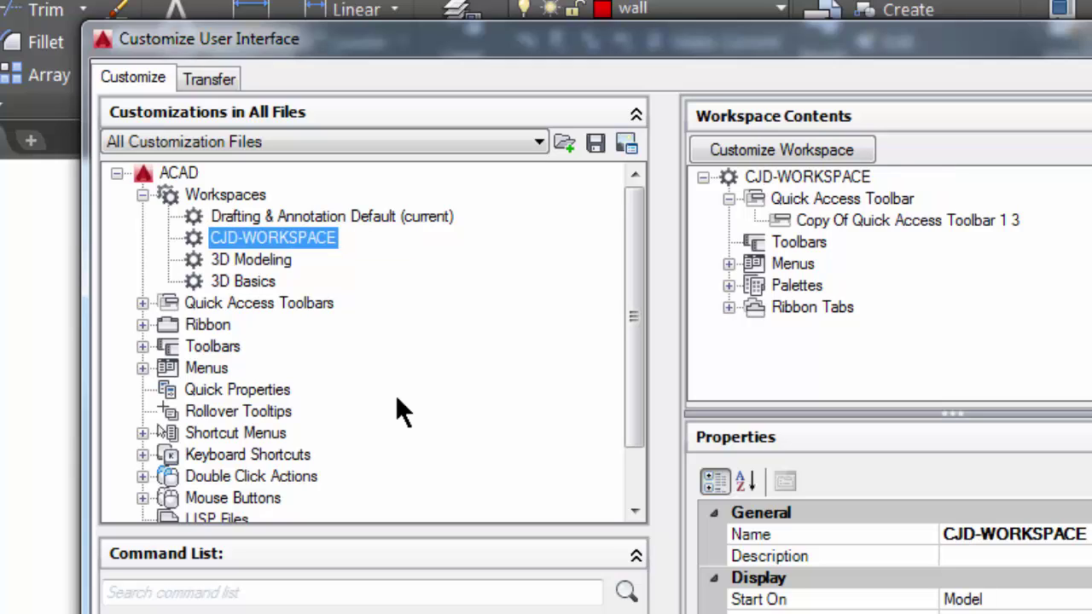
{"action": "right_click", "coordinate": [311, 247]}
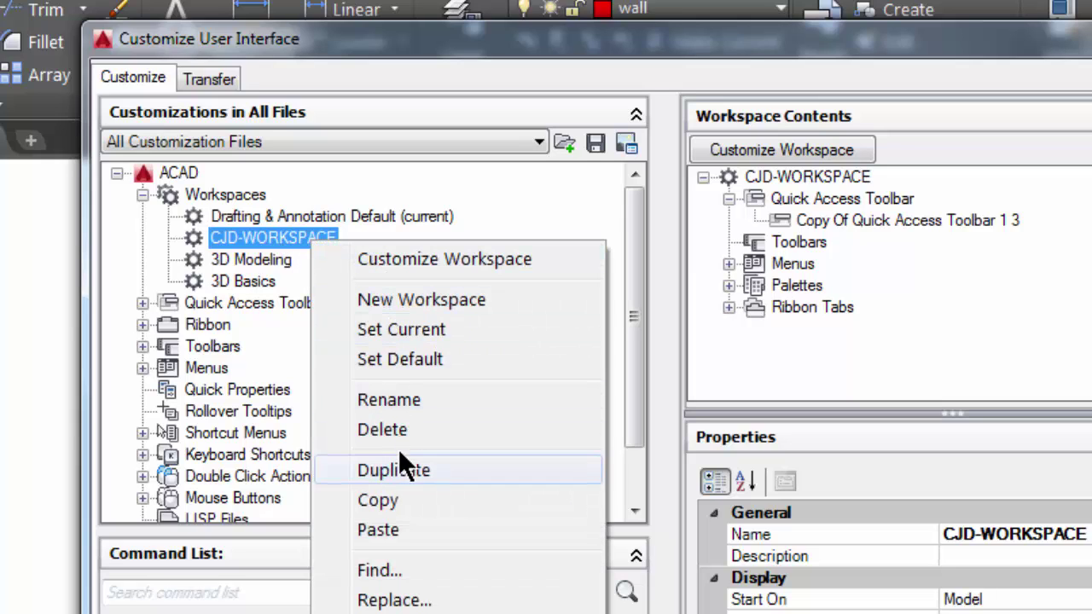
{"action": "left_click", "coordinate": [403, 330]}
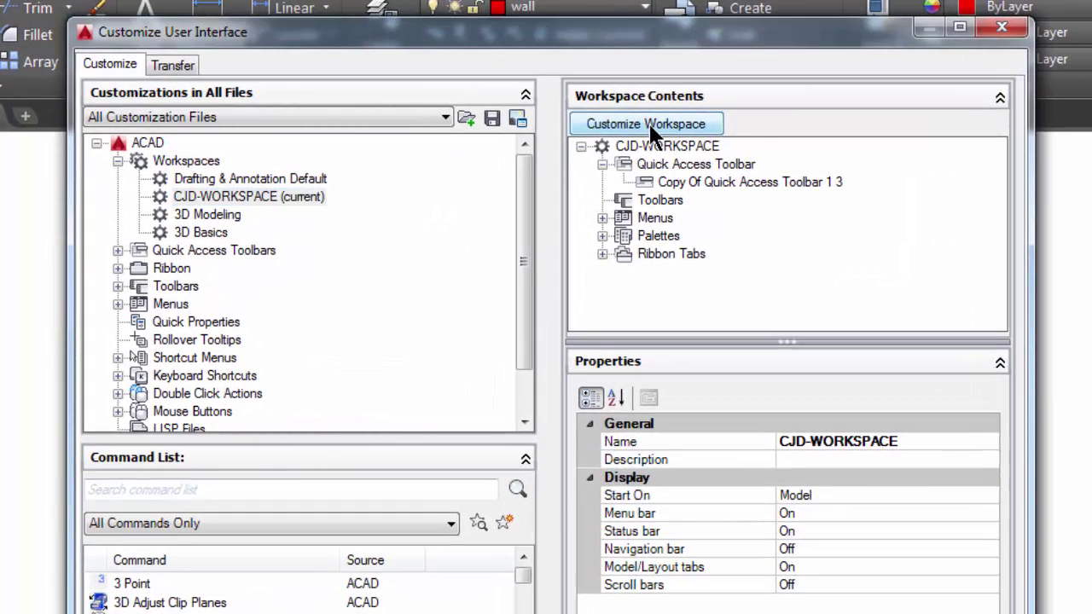
Step: Customize CJD-WORKSPACE by removing the enabled 3D Tools tab from its ribbon tabs
{"action": "left_click", "coordinate": [648, 124]}
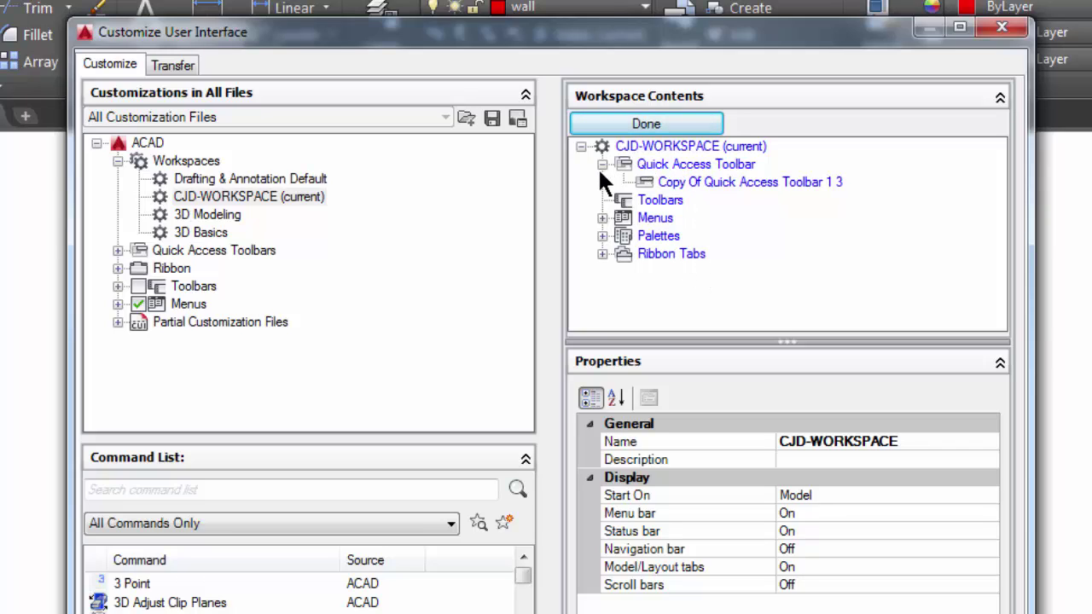
{"action": "left_click", "coordinate": [602, 254]}
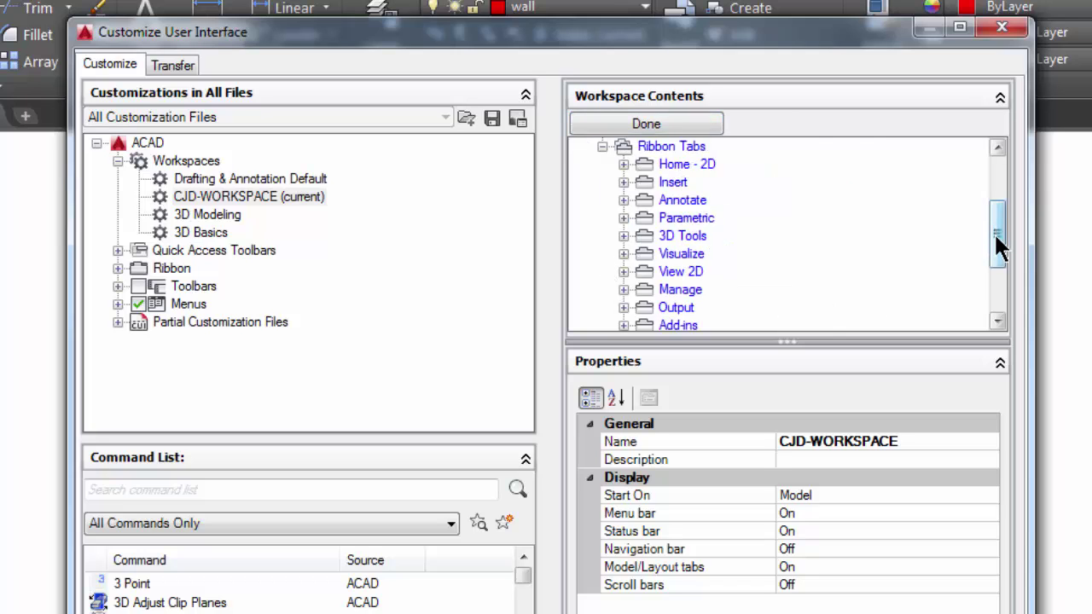
{"action": "left_click_drag", "start_coordinate": [1000, 244], "coordinate": [1000, 218]}
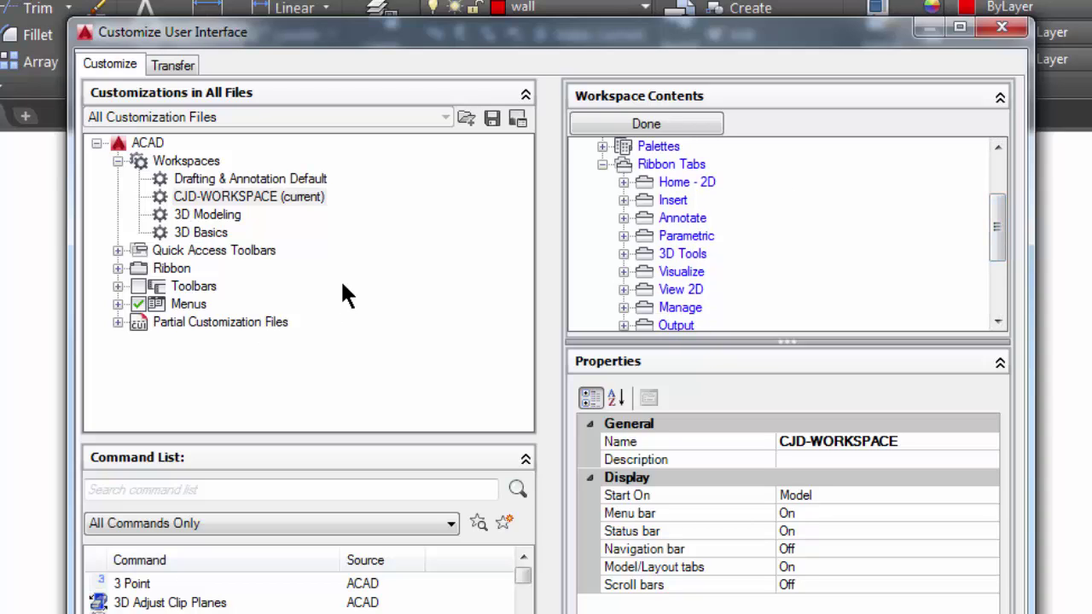
{"action": "left_click", "coordinate": [116, 266]}
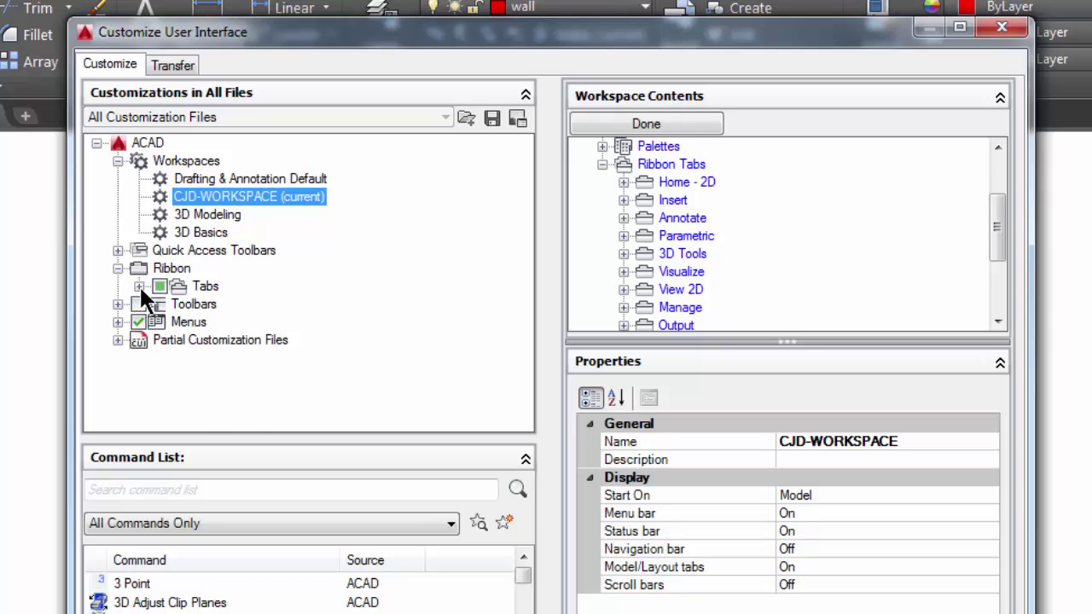
{"action": "left_click", "coordinate": [139, 286]}
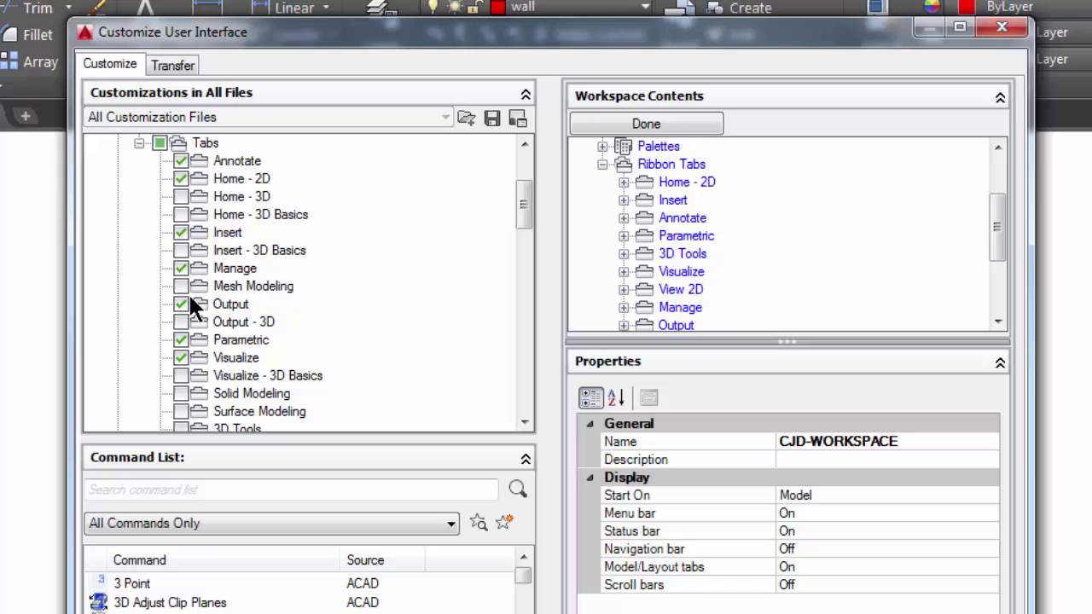
{"action": "scroll", "coordinate": [522, 243], "scroll_direction": "down", "scroll_amount": 3}
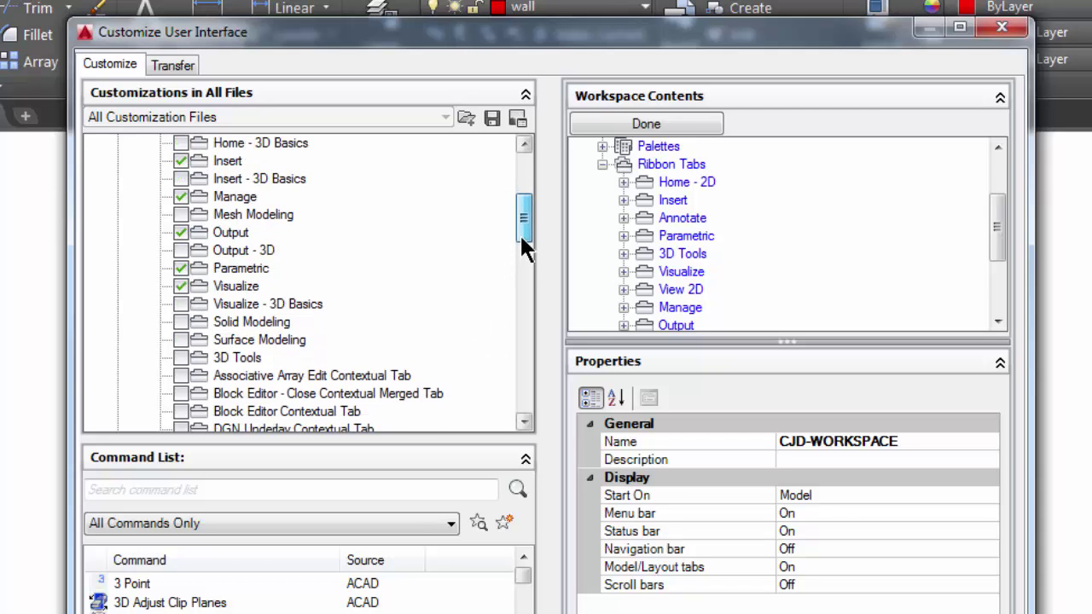
{"action": "left_click_drag", "start_coordinate": [521, 255], "coordinate": [516, 415]}
{"action": "left_click", "coordinate": [181, 357]}
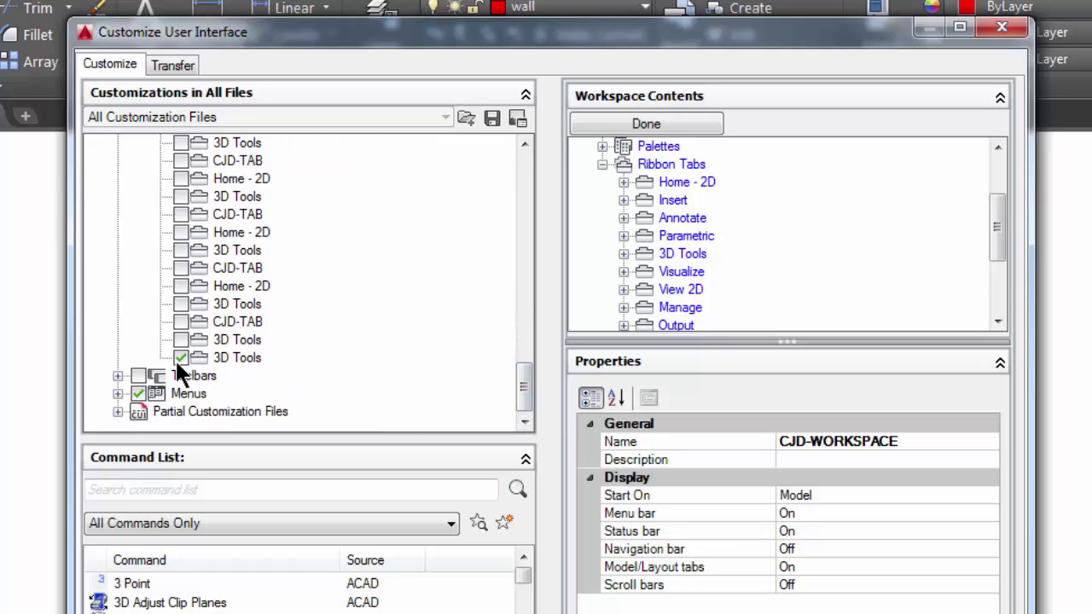
{"action": "left_click", "coordinate": [180, 358]}
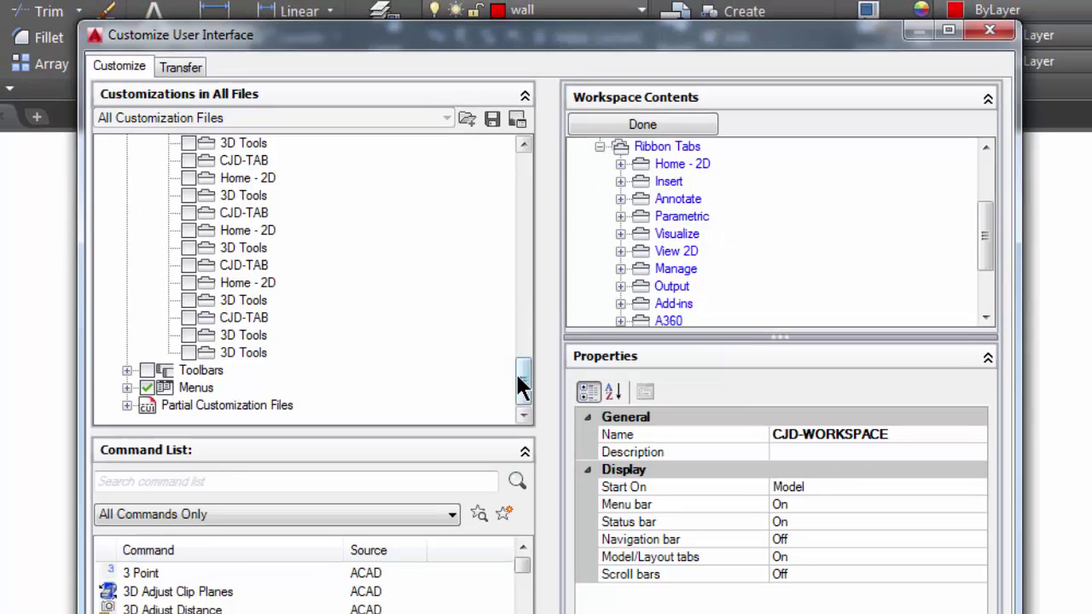
Step: Apply the CJD-WORKSPACE customization and close the Customize User Interface editor
{"action": "left_click_drag", "start_coordinate": [524, 384], "coordinate": [277, 145]}
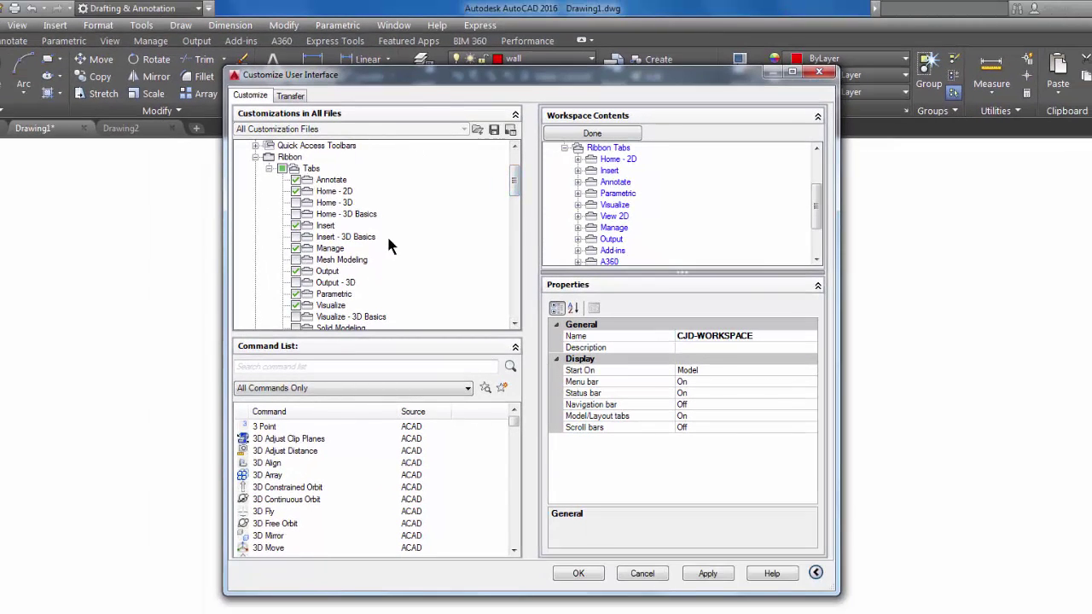
{"action": "left_click", "coordinate": [709, 574]}
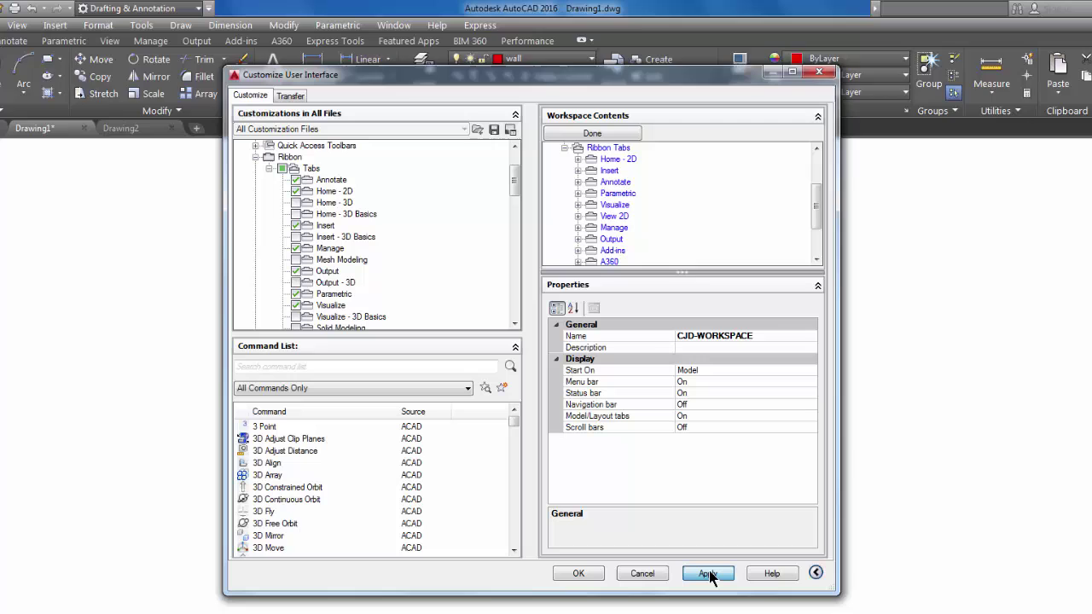
{"action": "left_click", "coordinate": [578, 573]}
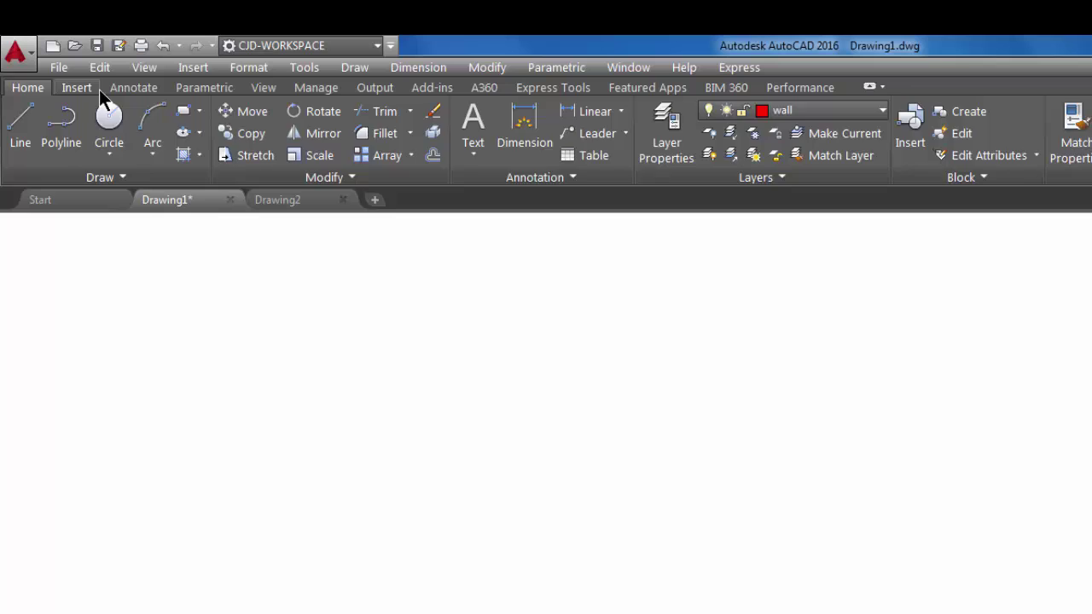
Step: Look through the new workspace's ribbon tabs from Insert to Performance and return to Home
{"action": "left_click", "coordinate": [97, 88]}
{"action": "left_click", "coordinate": [128, 89]}
{"action": "left_click", "coordinate": [201, 88]}
{"action": "left_click", "coordinate": [261, 87]}
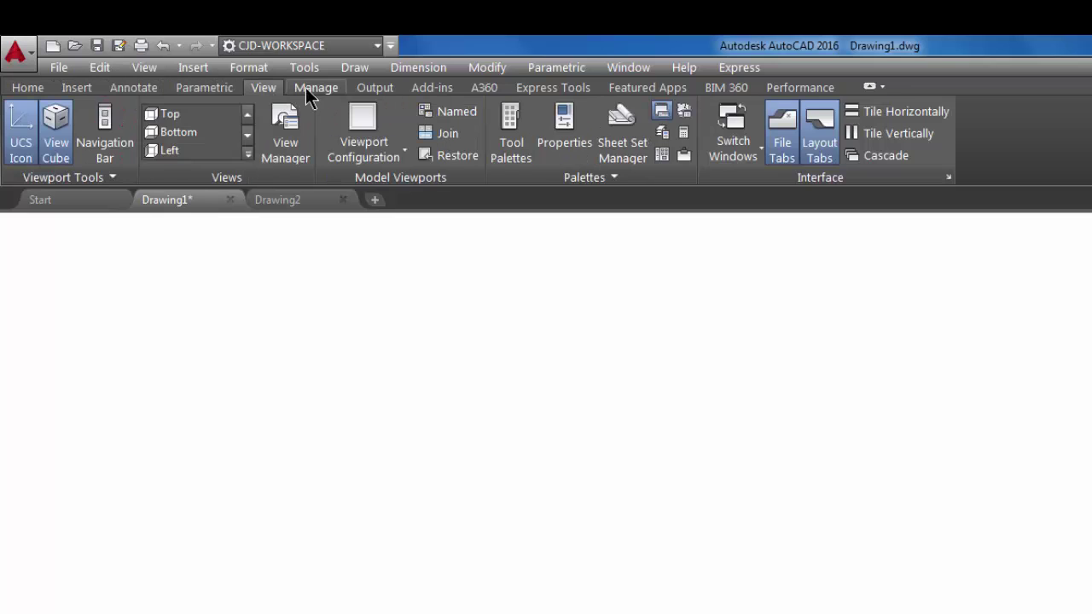
{"action": "left_click", "coordinate": [311, 89]}
{"action": "left_click", "coordinate": [371, 88]}
{"action": "left_click", "coordinate": [426, 88]}
{"action": "left_click", "coordinate": [486, 88]}
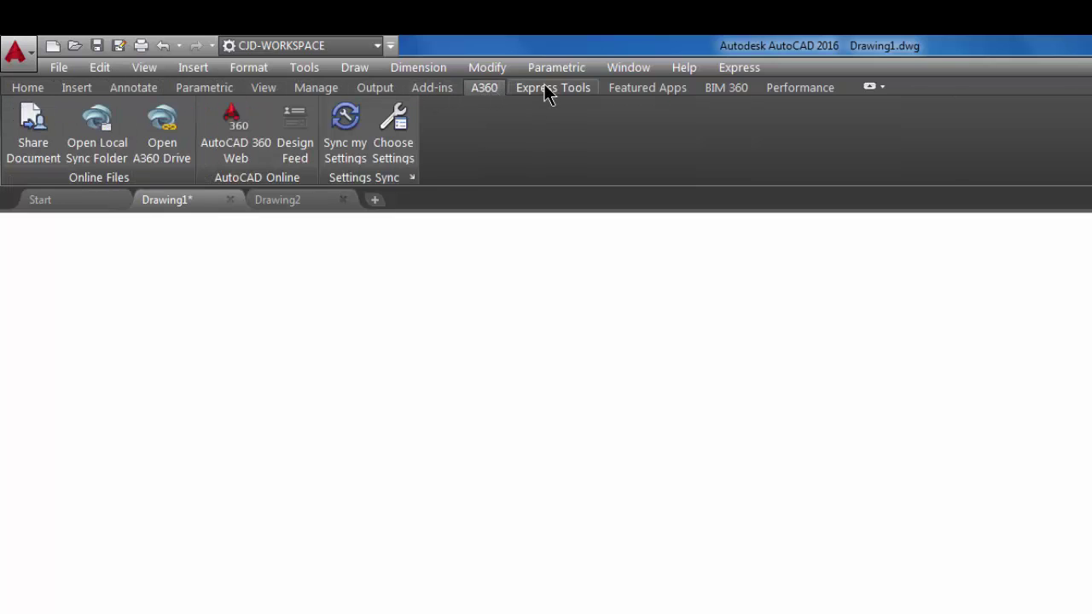
{"action": "left_click", "coordinate": [546, 89]}
{"action": "left_click", "coordinate": [647, 88]}
{"action": "left_click", "coordinate": [724, 89]}
{"action": "left_click", "coordinate": [797, 87]}
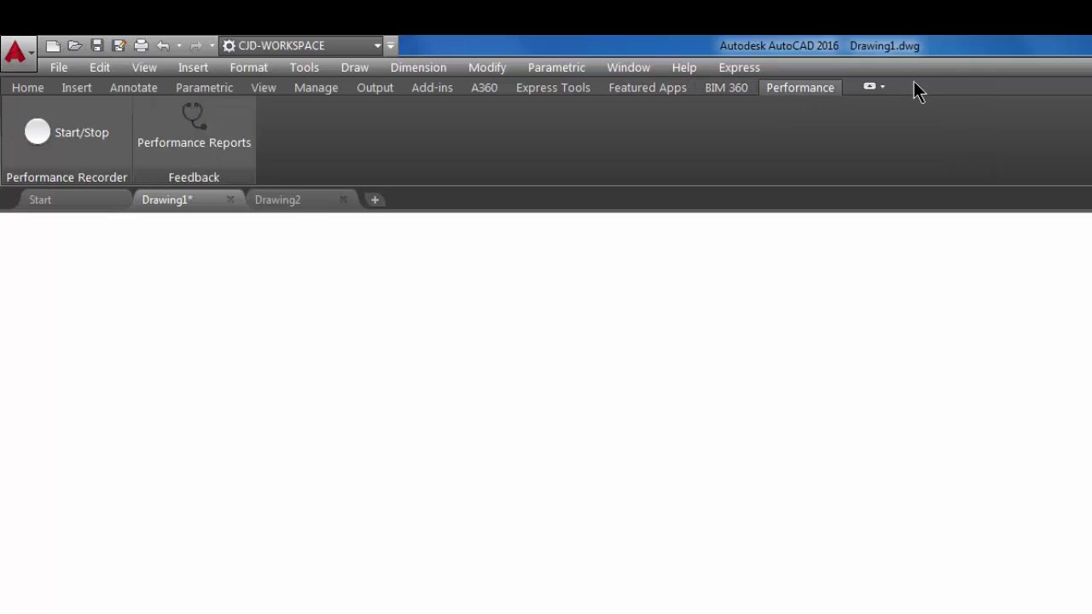
{"action": "left_click", "coordinate": [31, 90]}
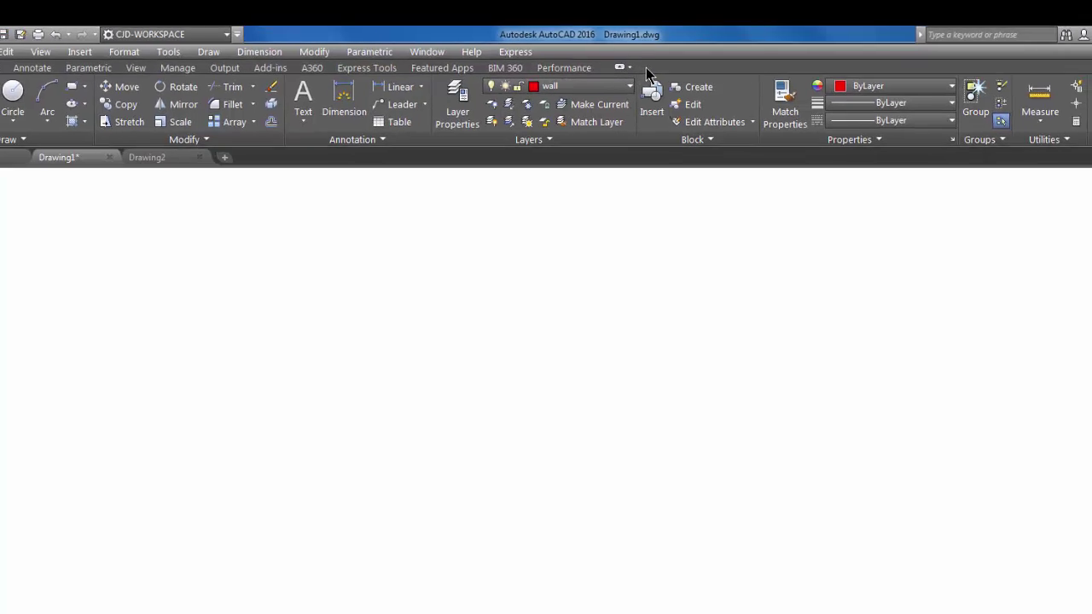
Step: Turn on the display of the Visualize tab in the ribbon
{"action": "right_click", "coordinate": [267, 77]}
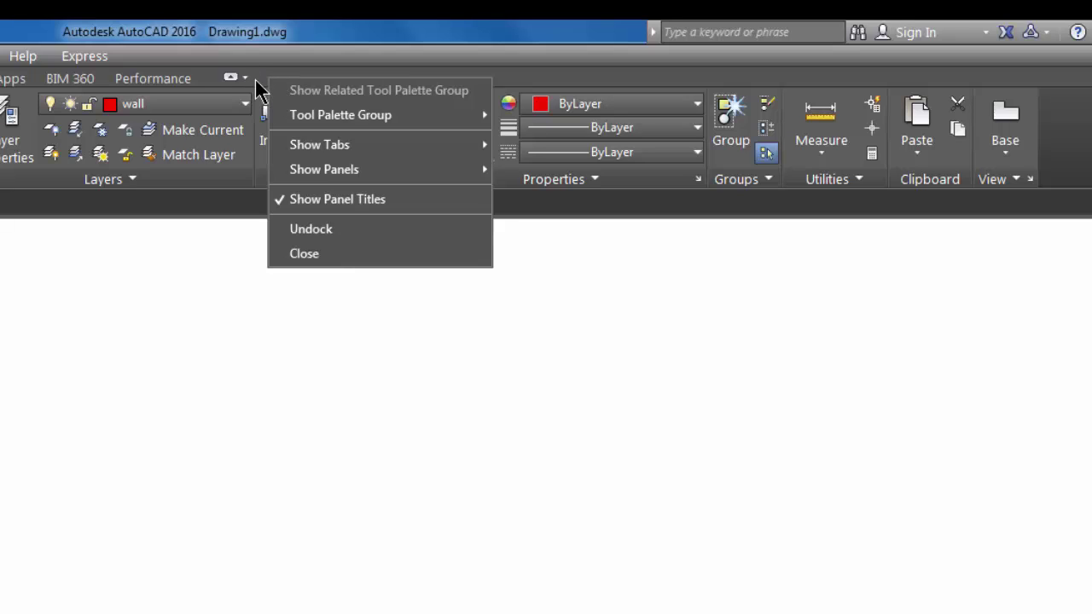
{"action": "mouse_move", "coordinate": [309, 149]}
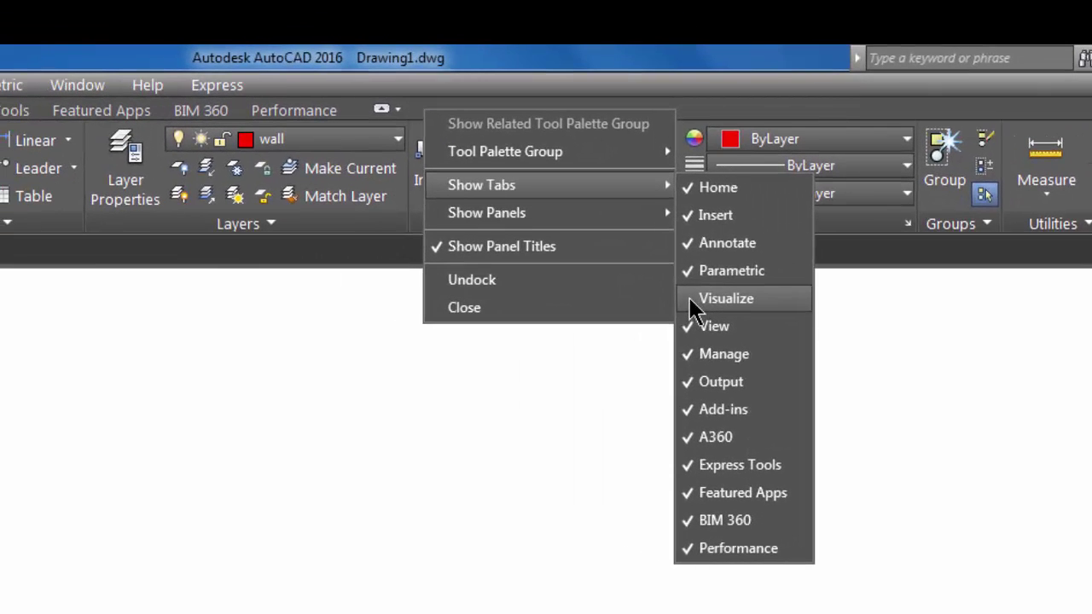
{"action": "left_click", "coordinate": [690, 300]}
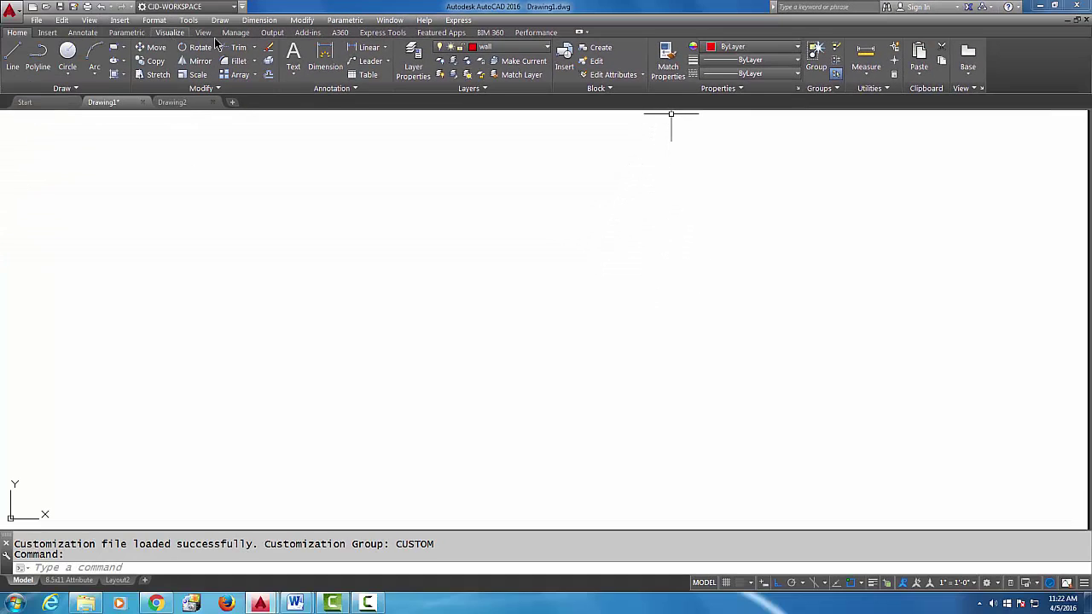
Step: Hide the A360 and BIM 360 tabs from the ribbon
{"action": "right_click", "coordinate": [612, 40]}
{"action": "mouse_move", "coordinate": [656, 76]}
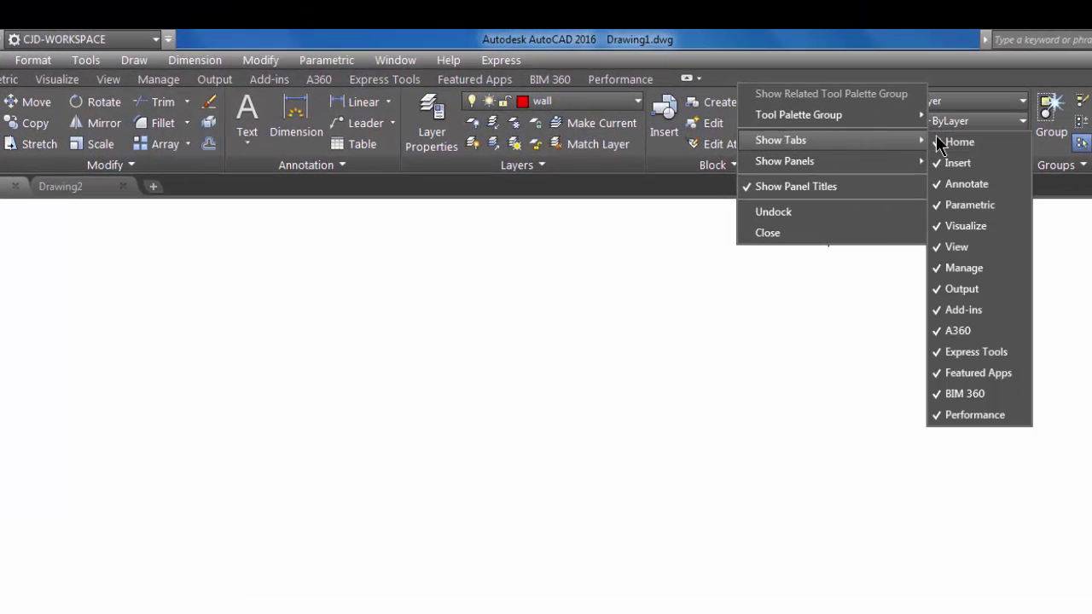
{"action": "left_click", "coordinate": [943, 332]}
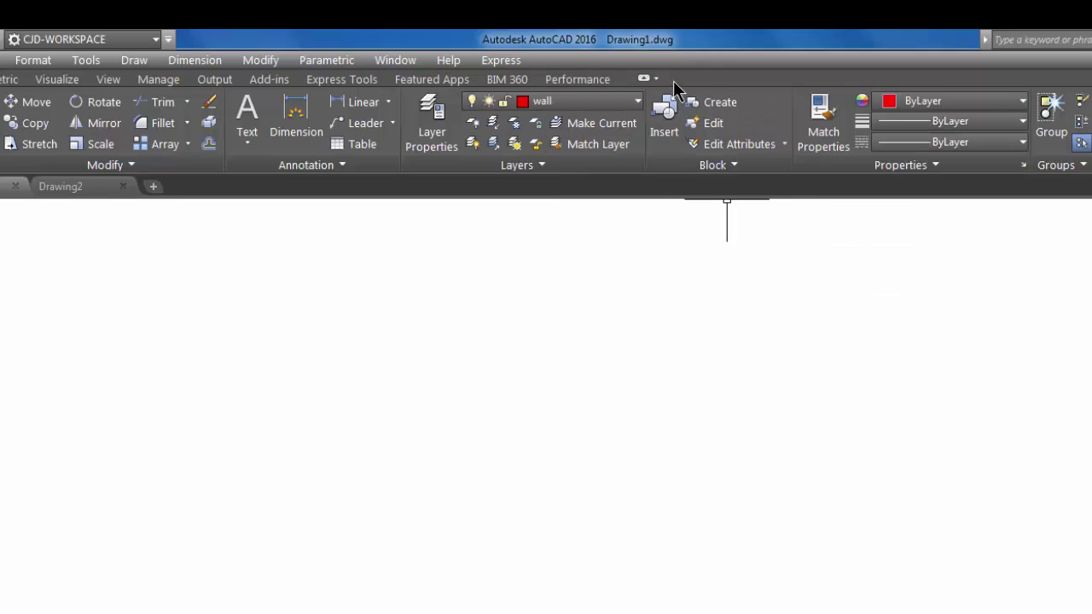
{"action": "right_click", "coordinate": [674, 79]}
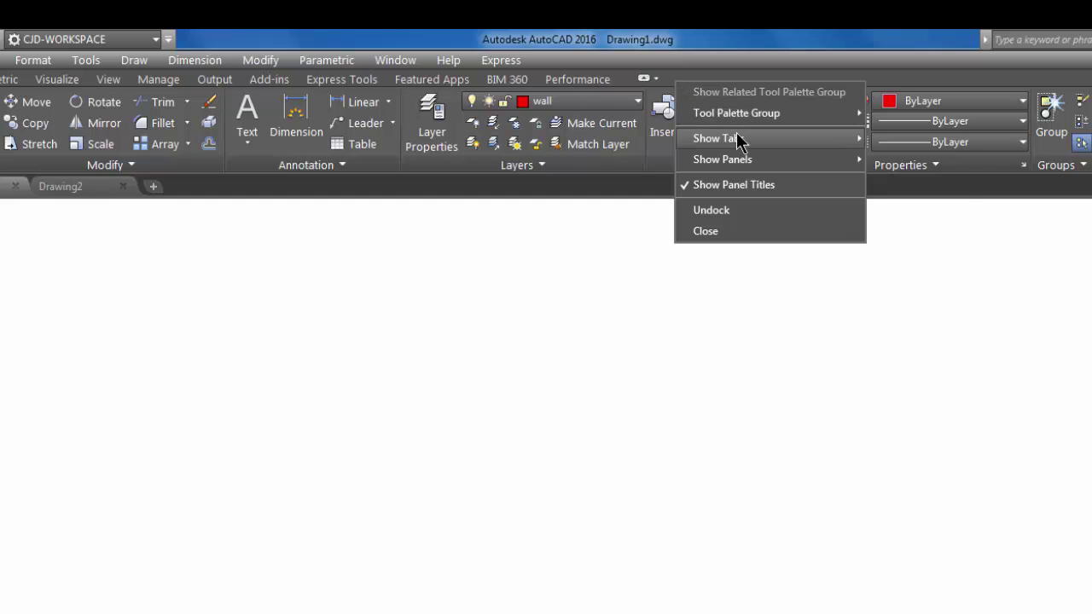
{"action": "mouse_move", "coordinate": [826, 142]}
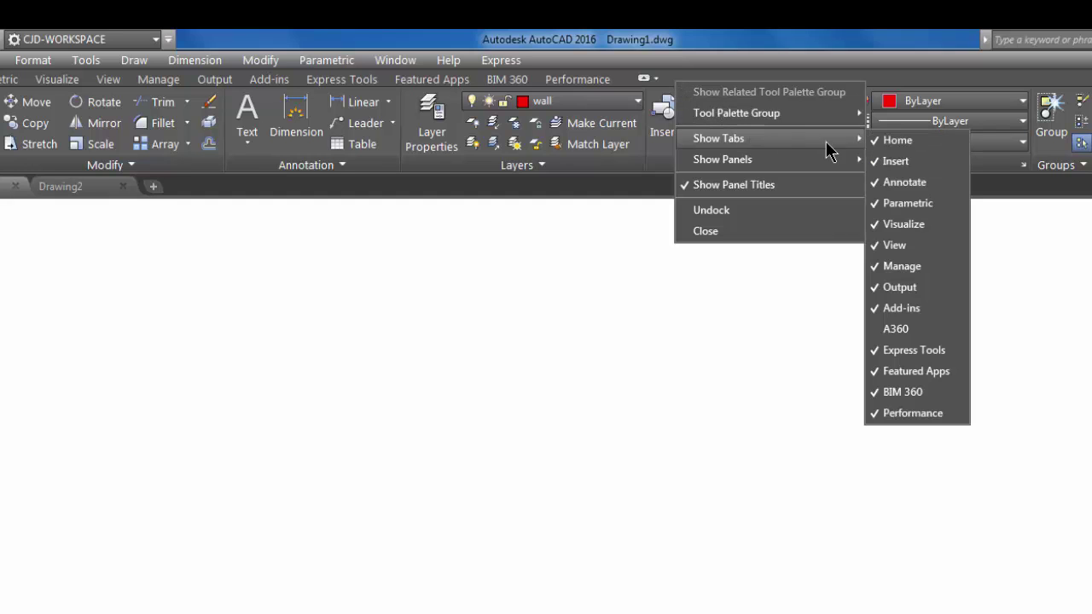
{"action": "left_click", "coordinate": [897, 393]}
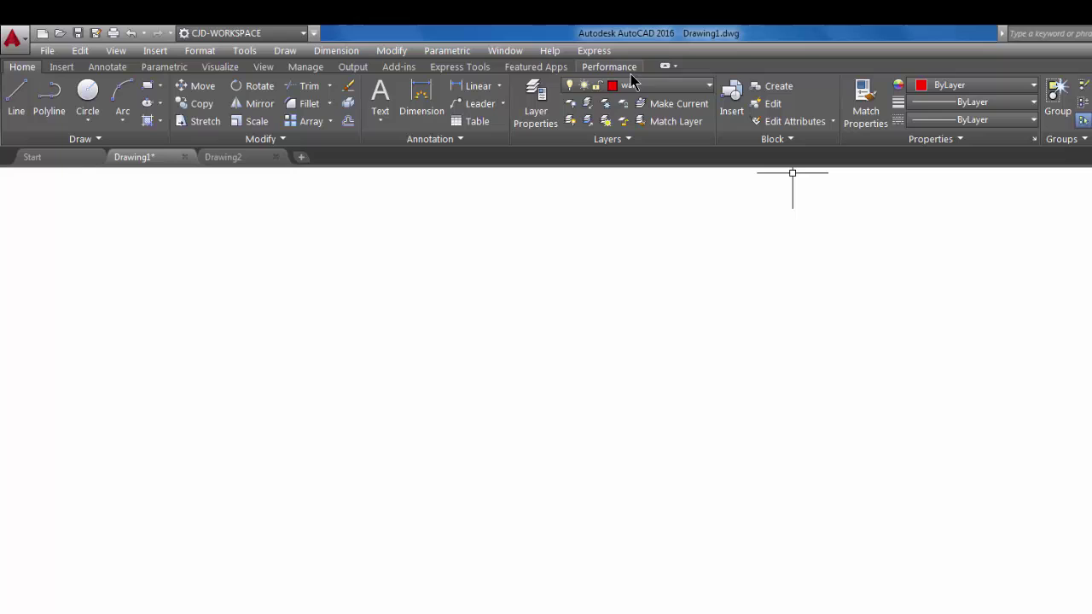